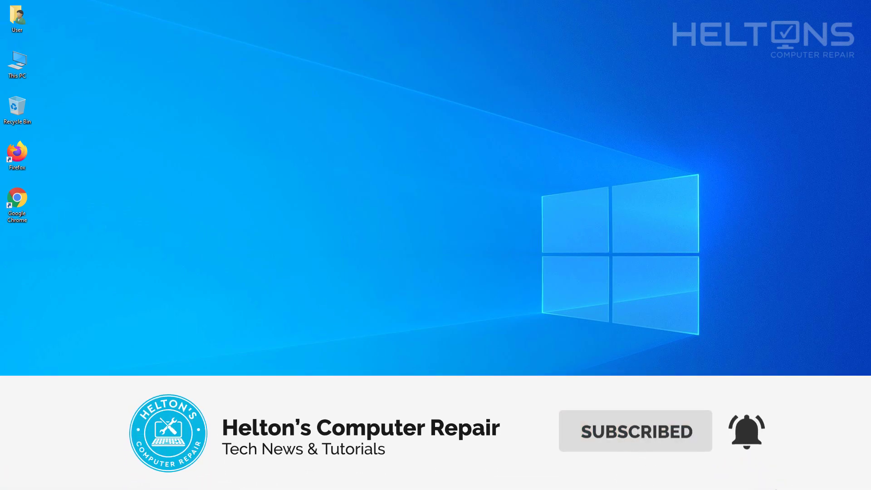
Step: Go to google.com in the browser
left_click(777, 479)
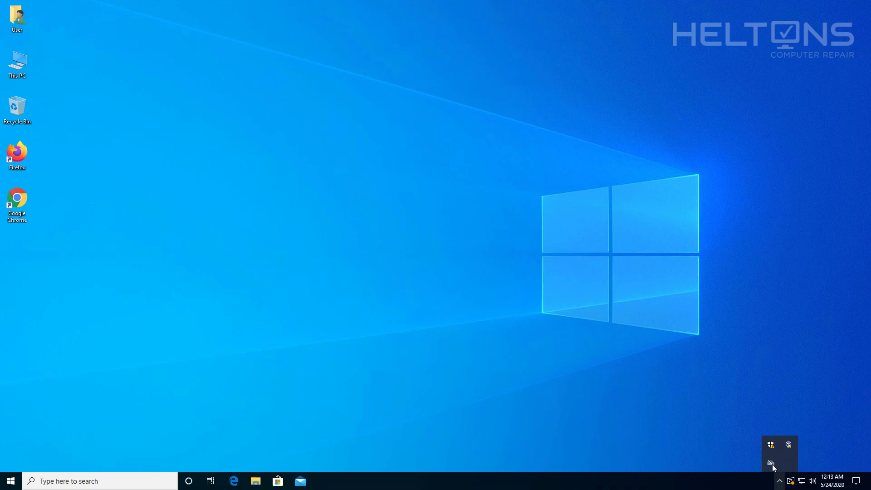
left_click(558, 377)
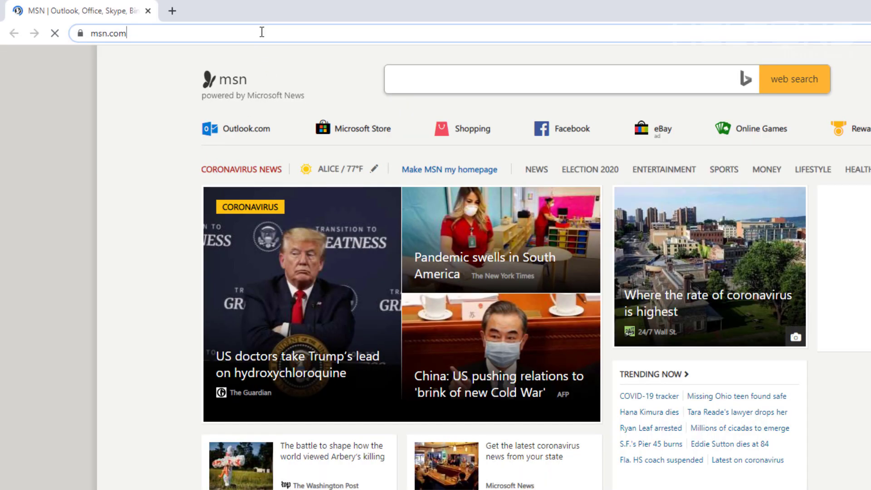
type("google")
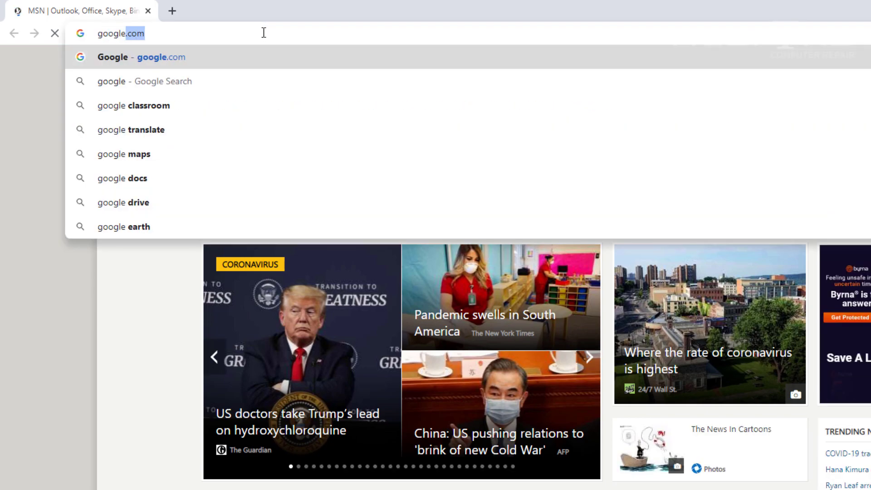
type(".com")
key("Return")
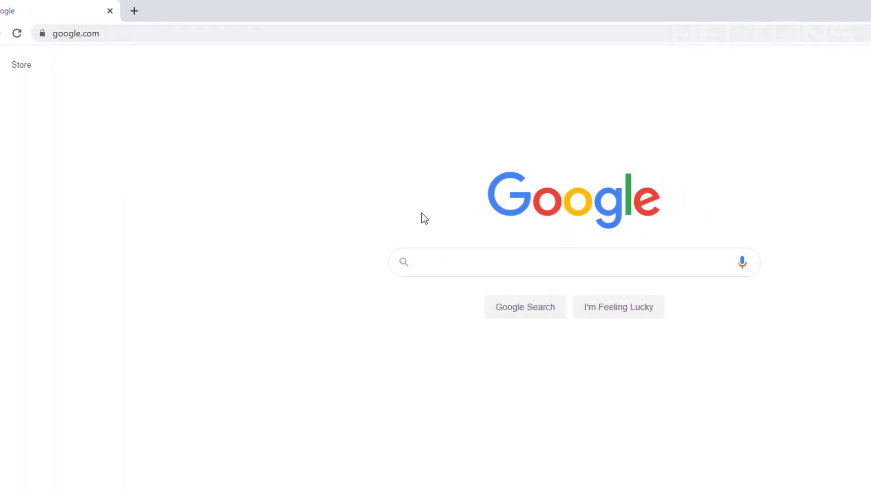
Step: Search for 'kaspersky free antivirus', then narrow the query to just 'kaspersky'
left_click(297, 260)
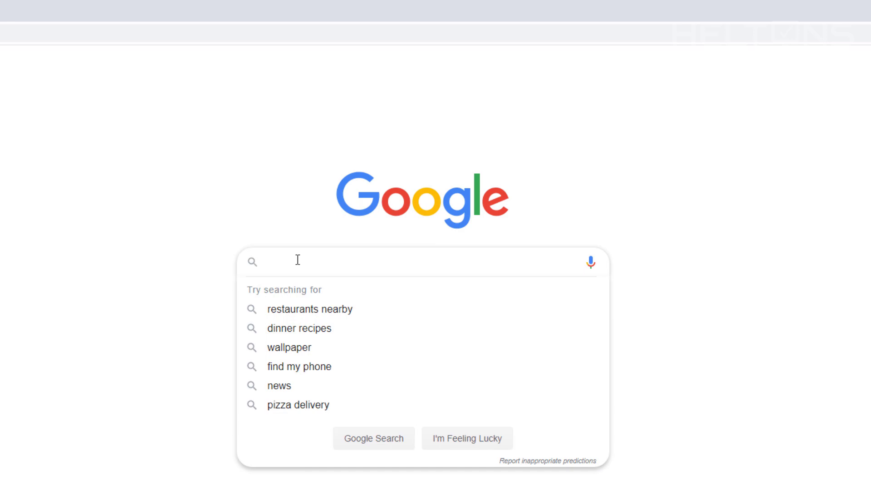
type("kasper")
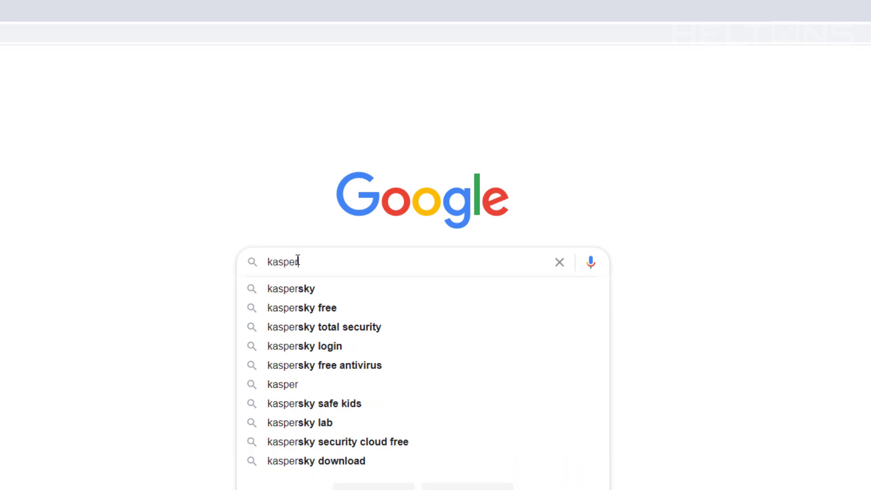
type("sky free ")
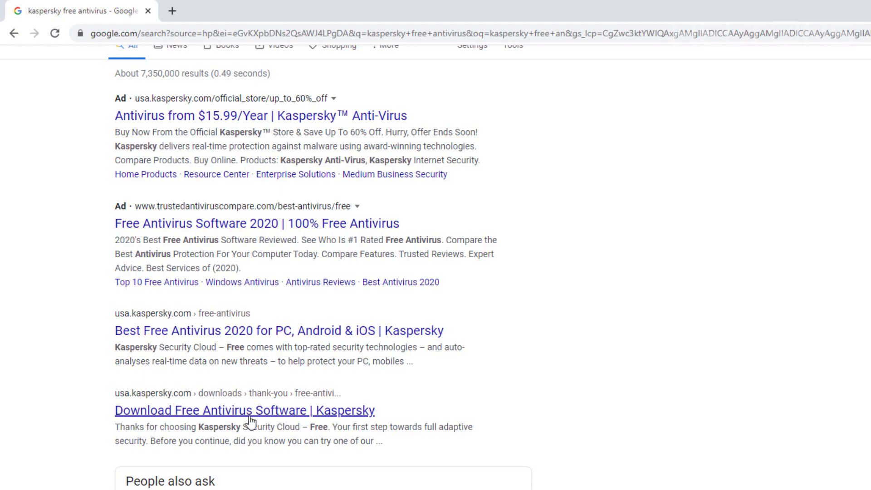
scroll(259, 418, "up", 2)
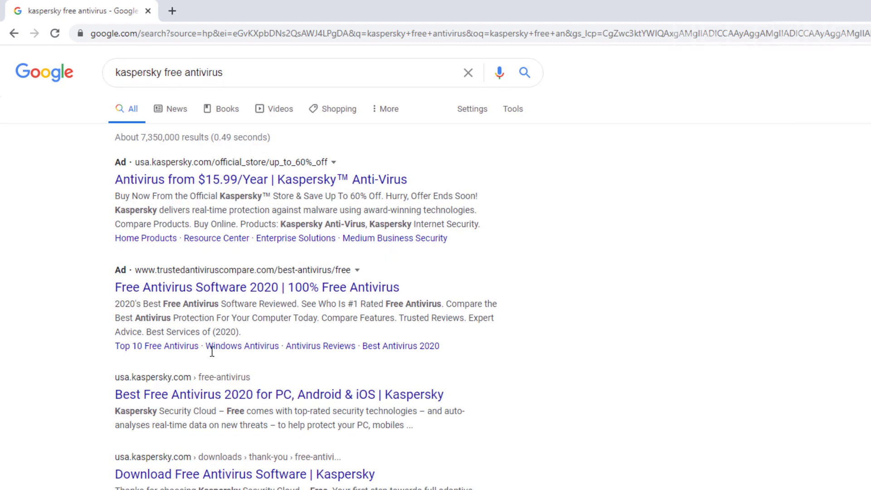
left_click_drag(161, 72, 259, 71)
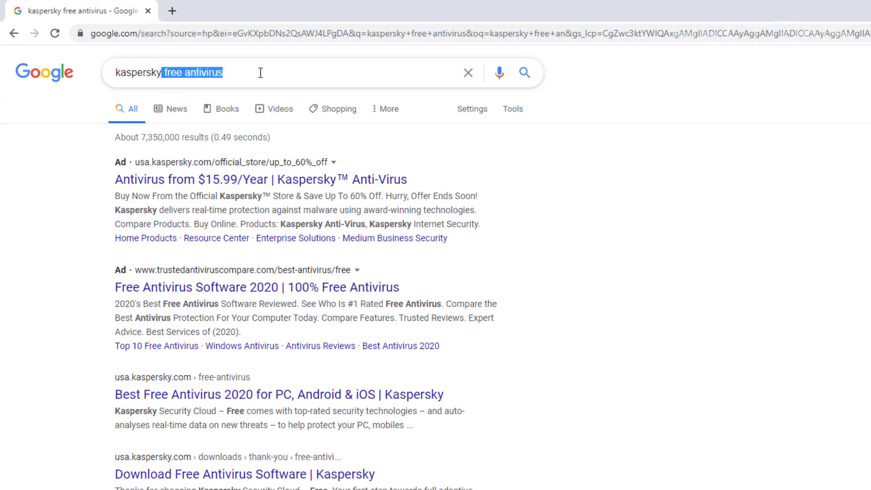
key("BackSpace")
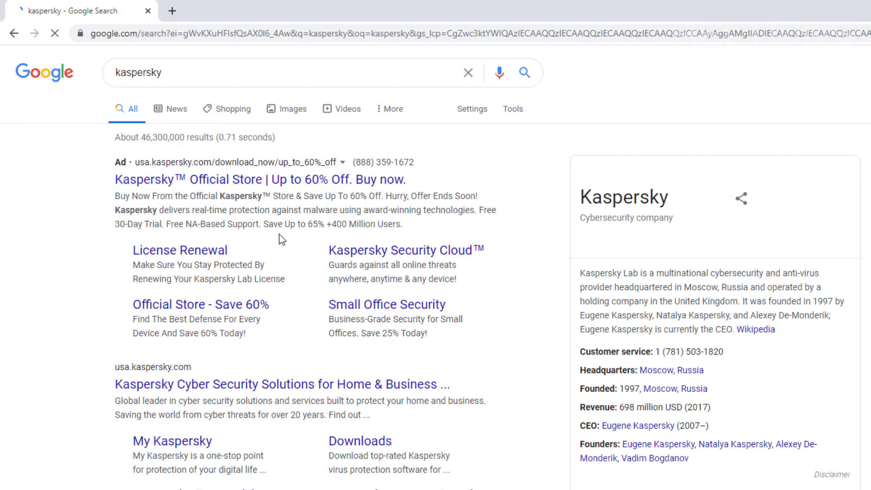
scroll(228, 347, "down", 3)
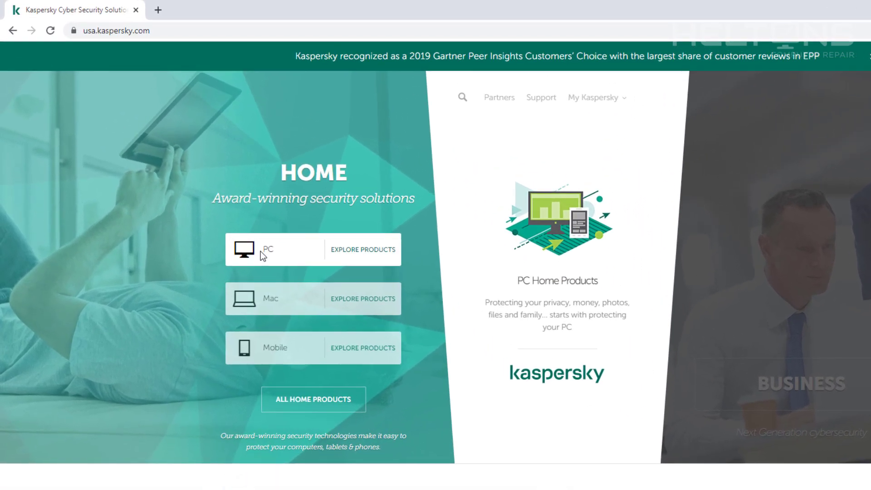
left_click(203, 198)
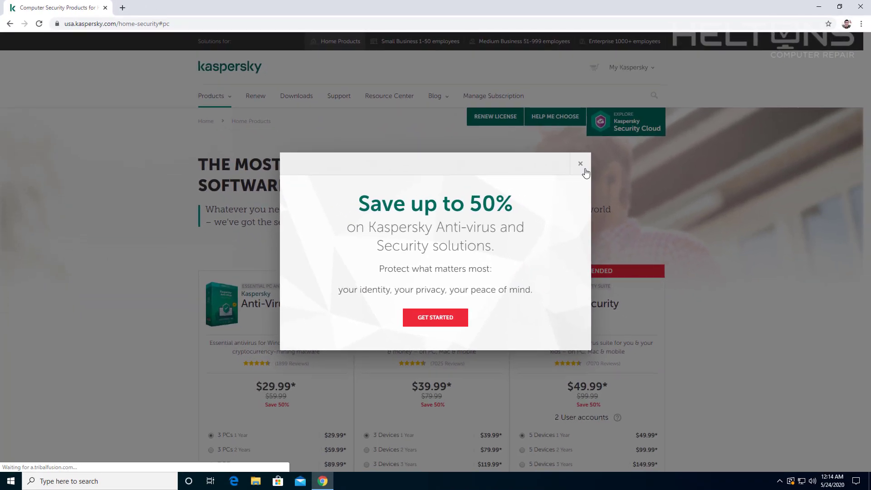
left_click(581, 165)
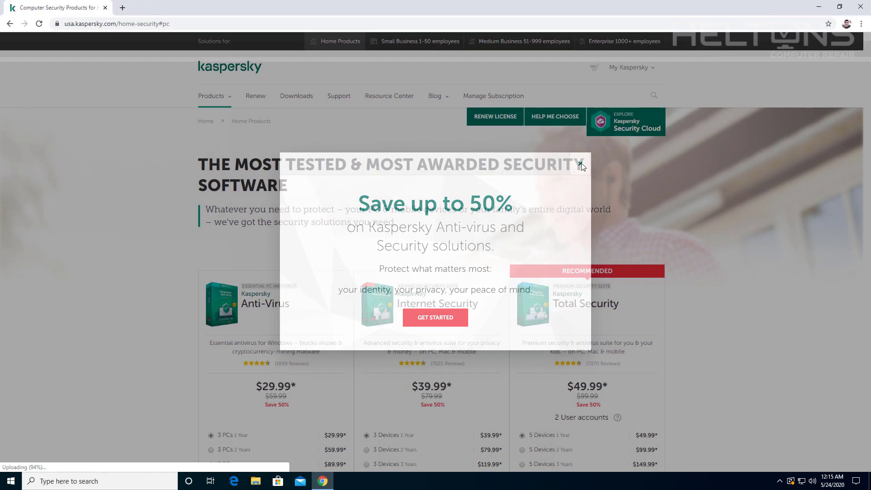
scroll(344, 173, "down", 5)
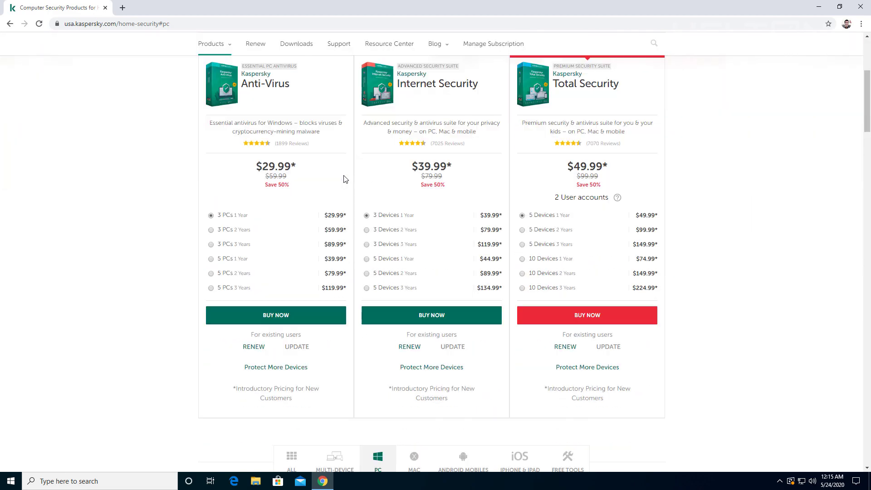
scroll(344, 173, "down", 2)
scroll(345, 176, "up", 2)
scroll(345, 177, "up", 4)
scroll(344, 177, "up", 1)
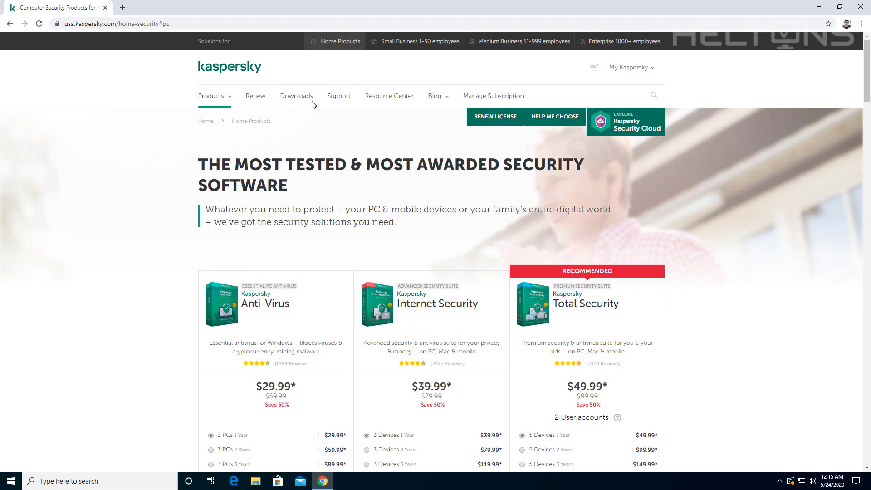
Step: Go to Kaspersky's Downloads page and jump to its Free Tools section
left_click(308, 97)
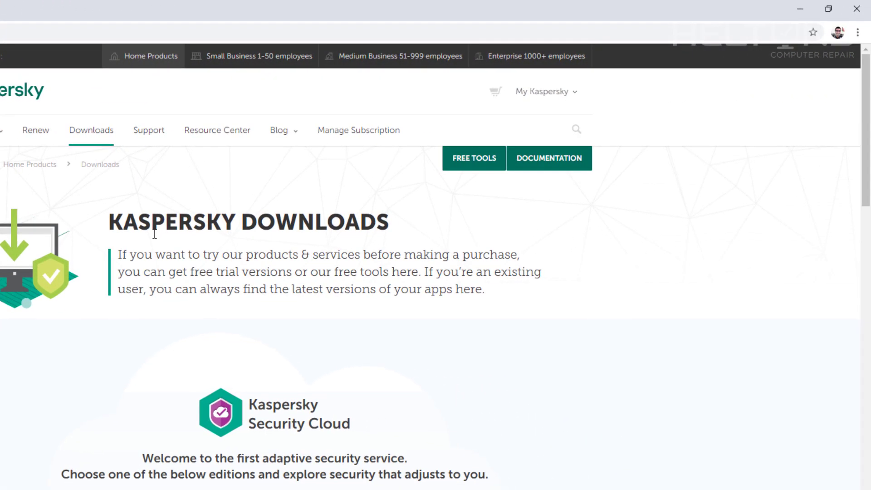
scroll(181, 213, "down", 4)
scroll(449, 208, "up", 4)
left_click(473, 159)
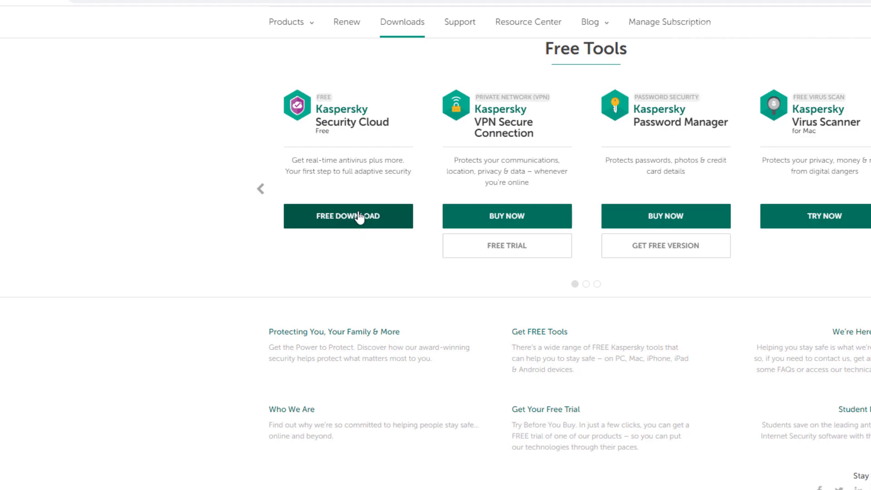
Step: Download the Kaspersky Security Cloud Free installer for Windows
left_click(355, 211)
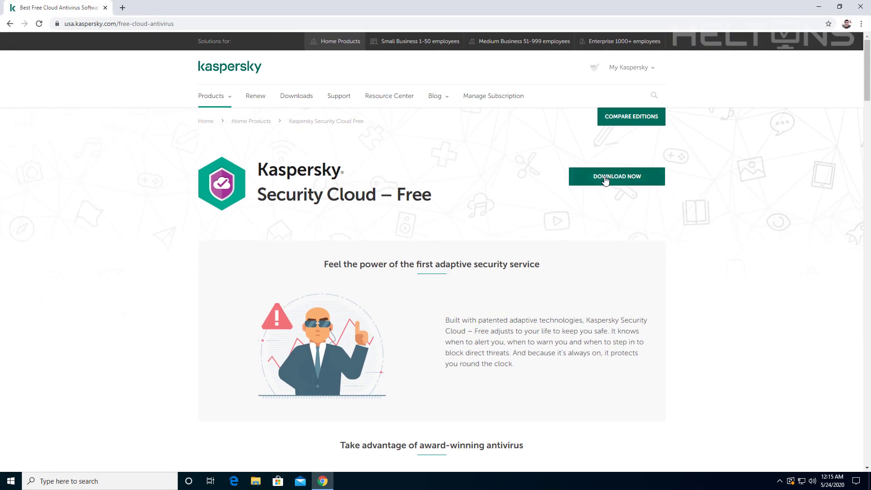
left_click(605, 179)
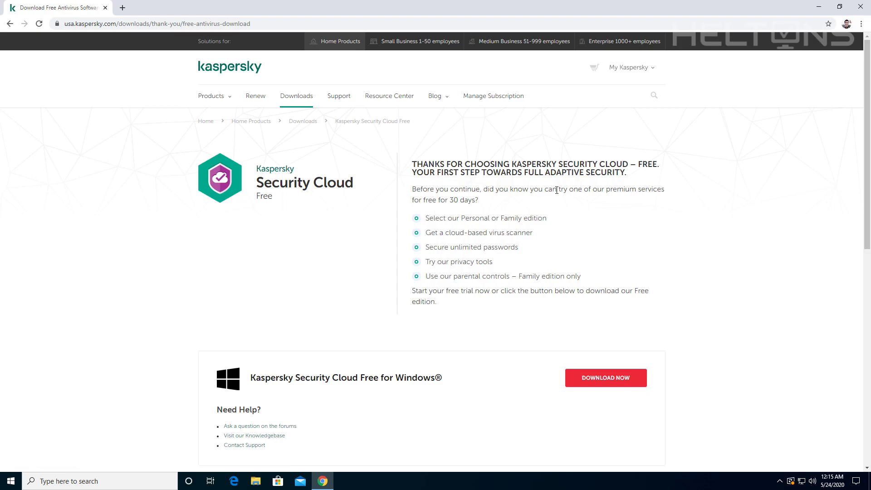
scroll(567, 202, "down", 3)
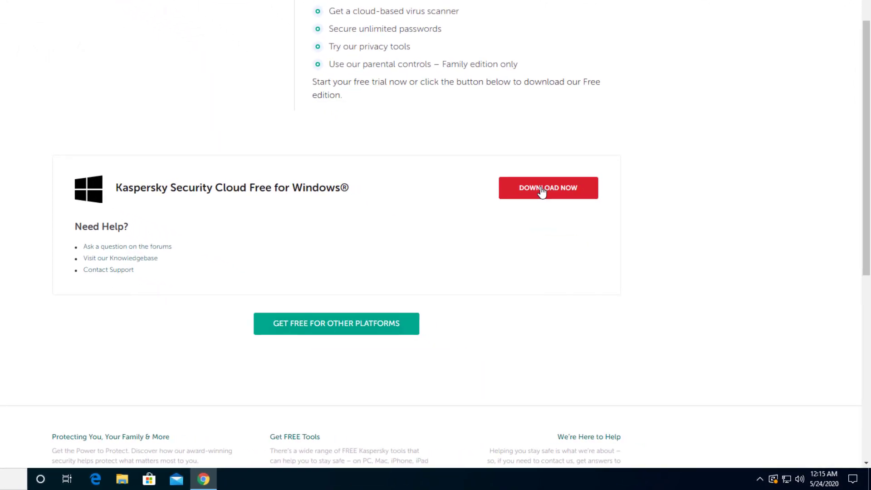
left_click(542, 193)
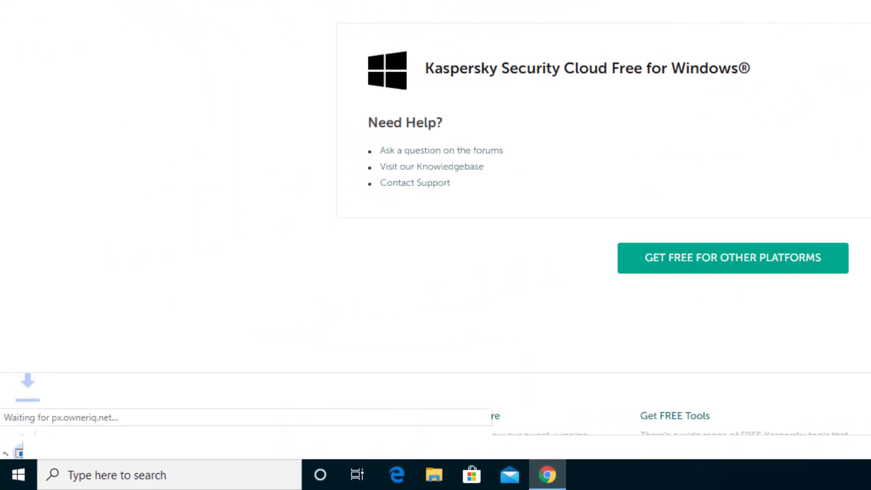
Step: Expand the download list to show the iPhone and Android versions too
left_click(804, 271)
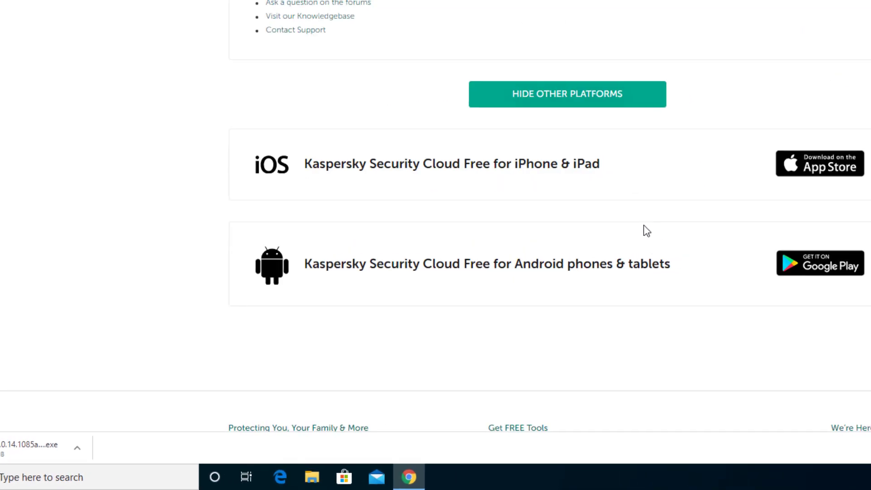
scroll(476, 263, "down", 1)
scroll(471, 262, "down", 3)
scroll(469, 262, "up", 3)
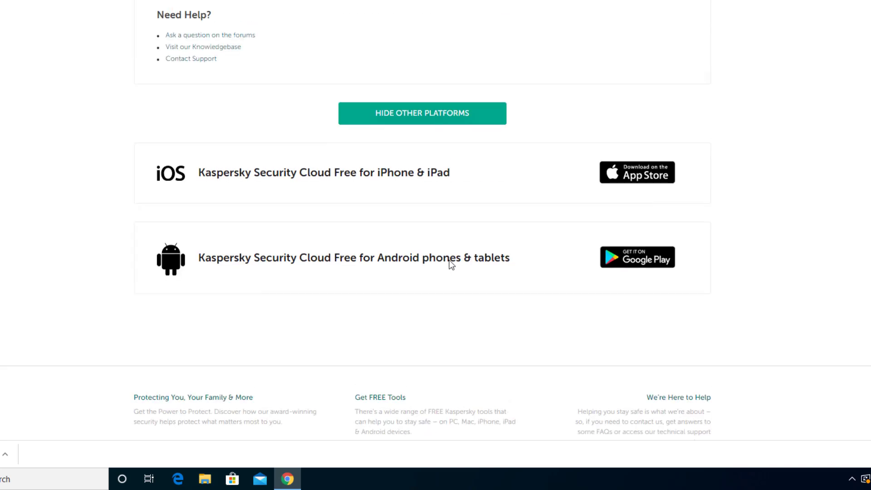
scroll(449, 261, "up", 3)
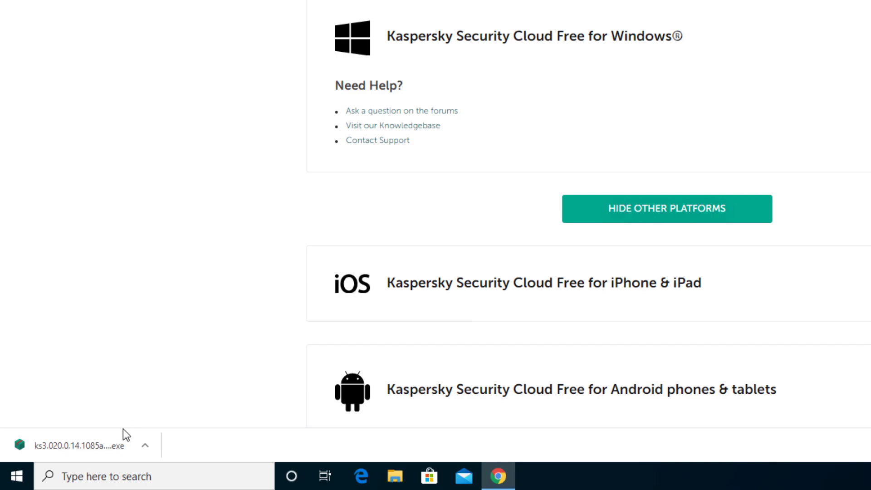
Step: Run the installer in English, accept the licence, and untick Kaspersky Password Manager
left_click(103, 443)
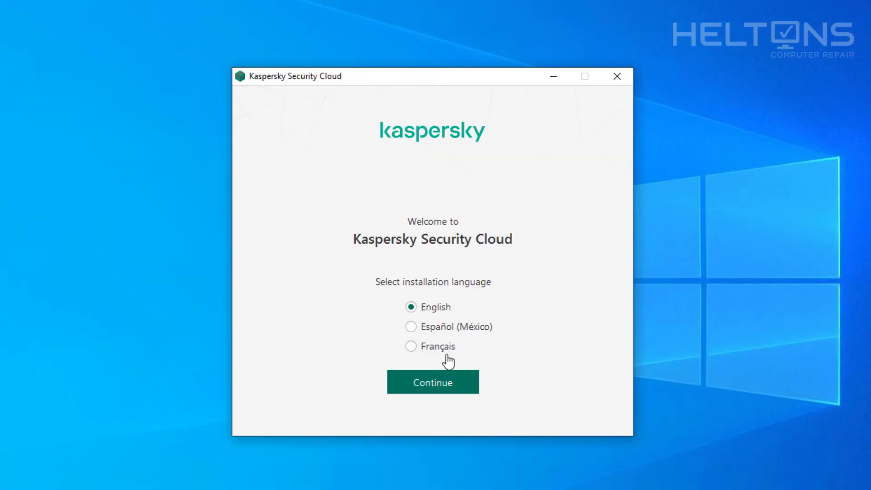
left_click(439, 386)
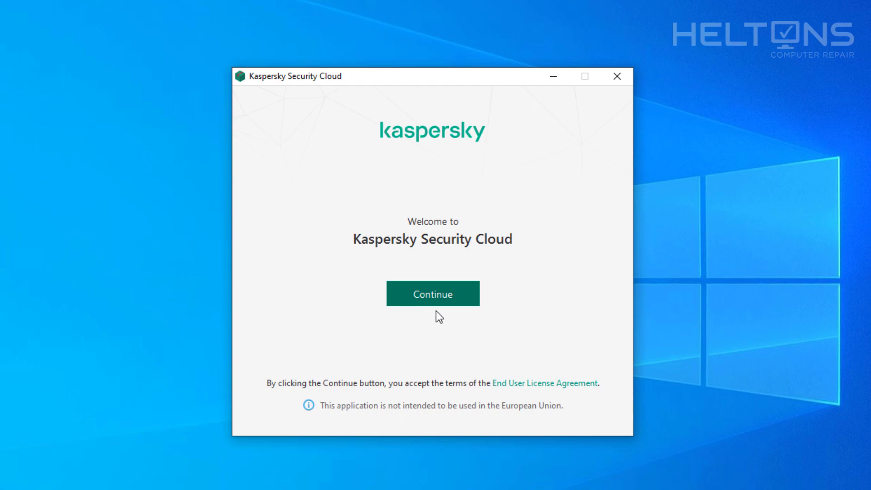
left_click(442, 296)
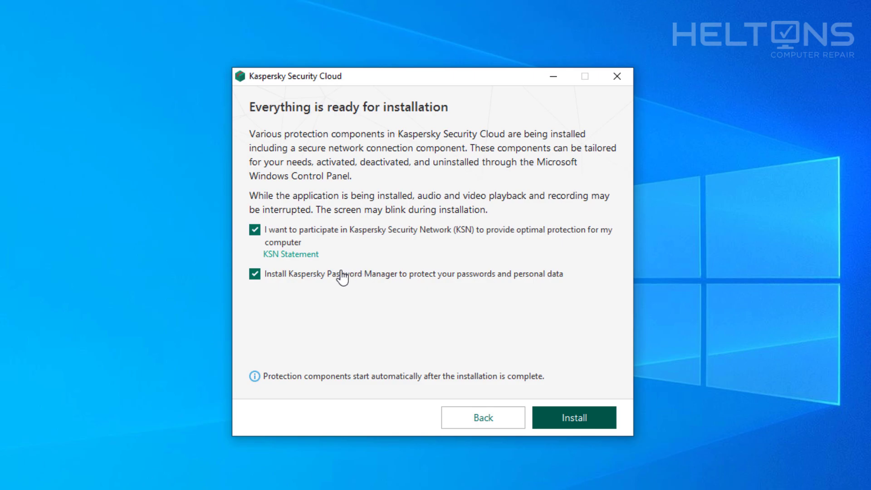
left_click(257, 274)
left_click(254, 274)
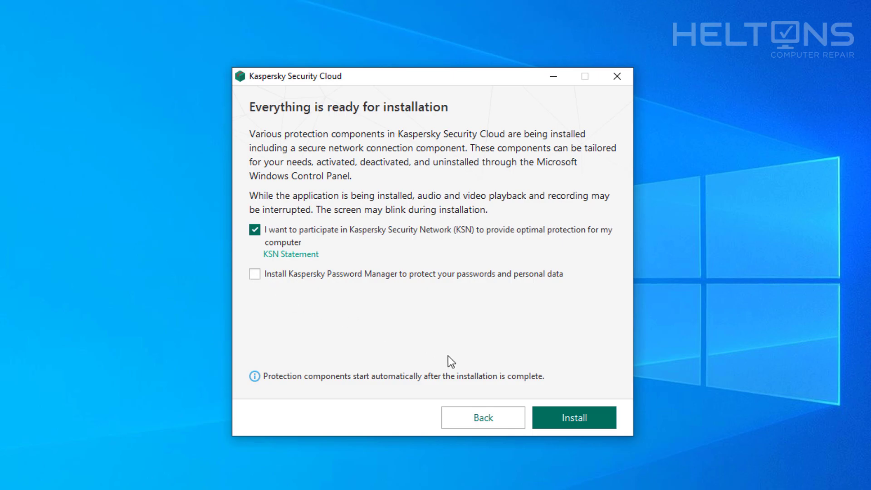
Step: Start the installation and approve the User Account Control prompt
left_click(570, 427)
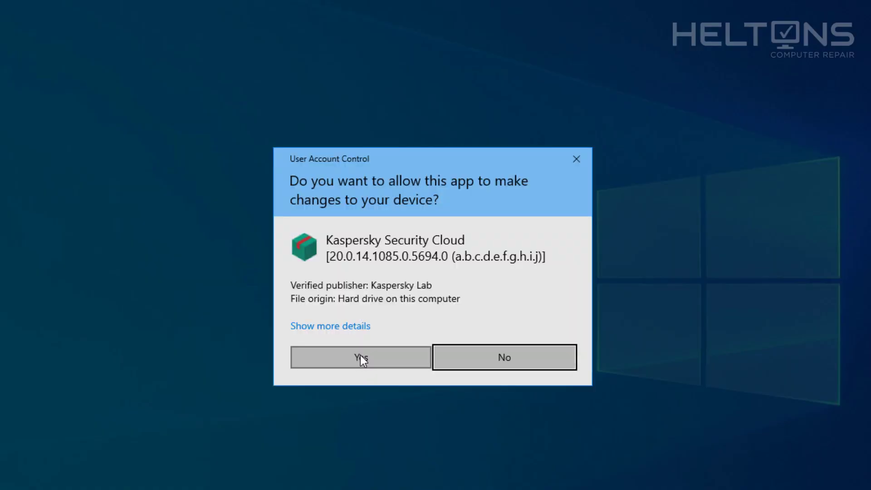
left_click(360, 357)
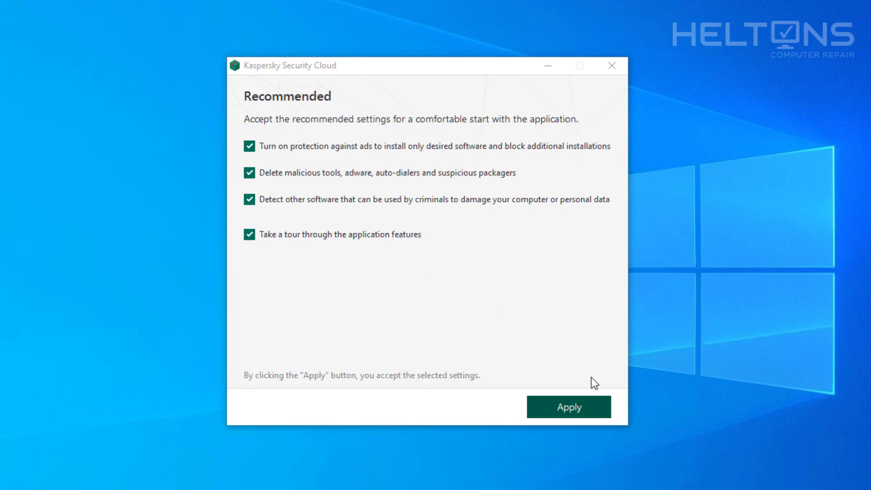
Step: Apply the recommended settings and confirm the finished installation with Done
left_click(585, 415)
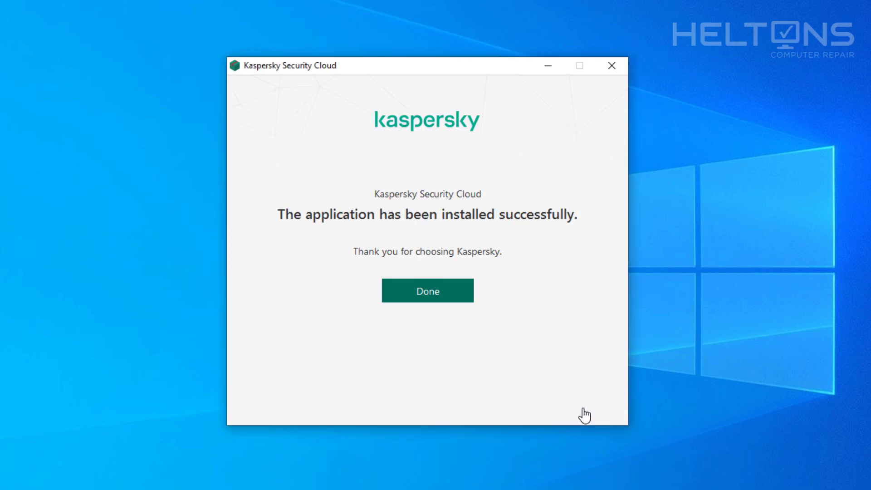
left_click(451, 294)
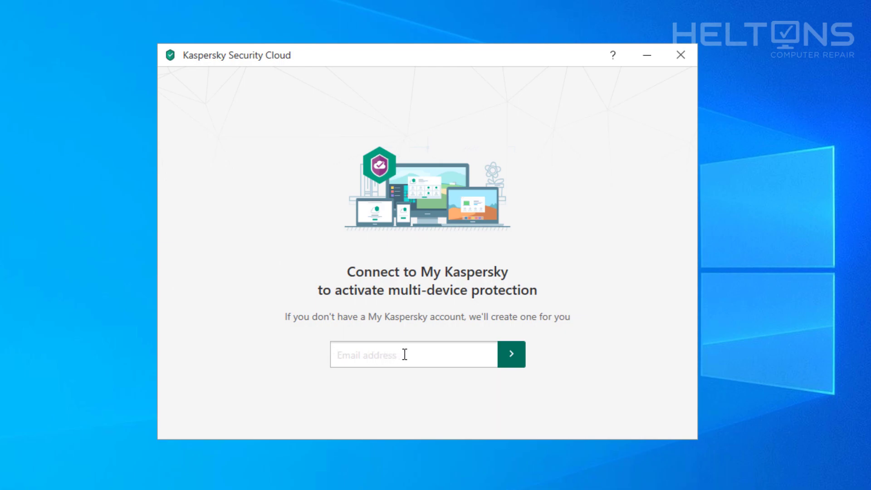
key("ctrl+v")
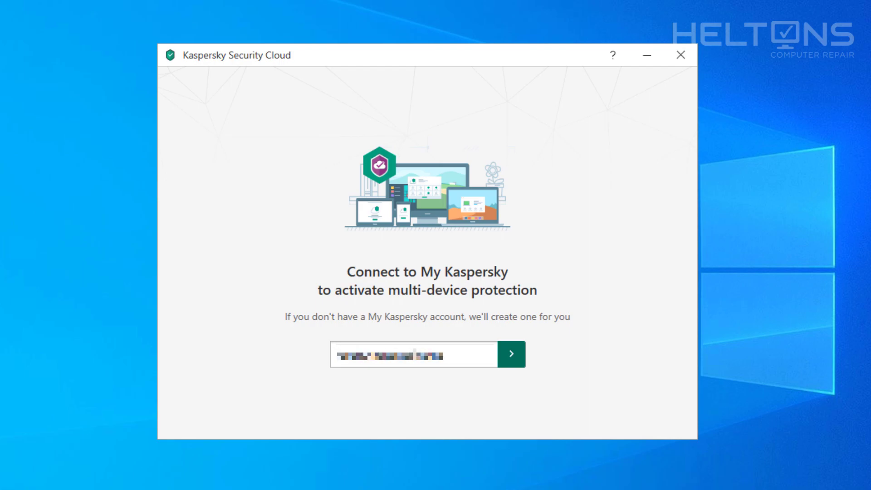
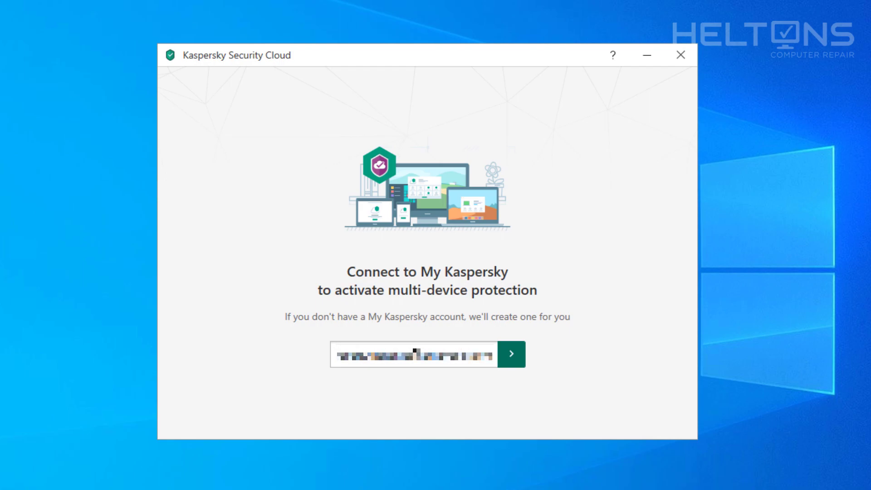
left_click(510, 359)
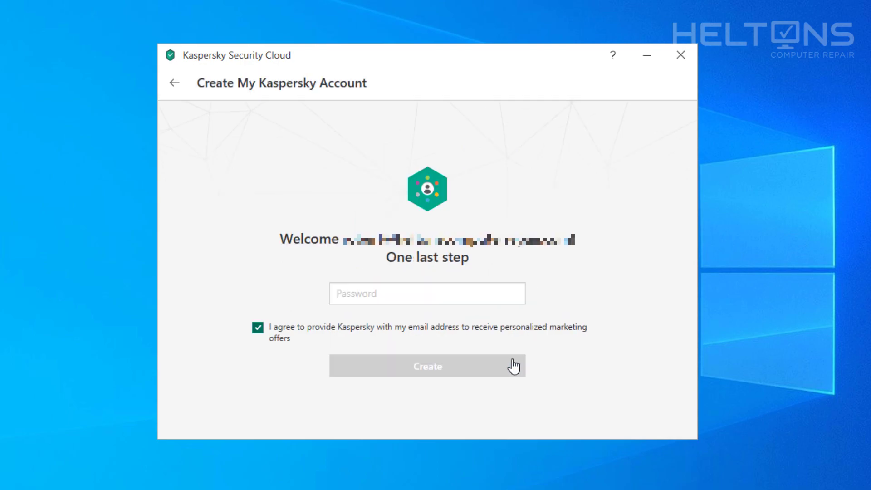
left_click(394, 299)
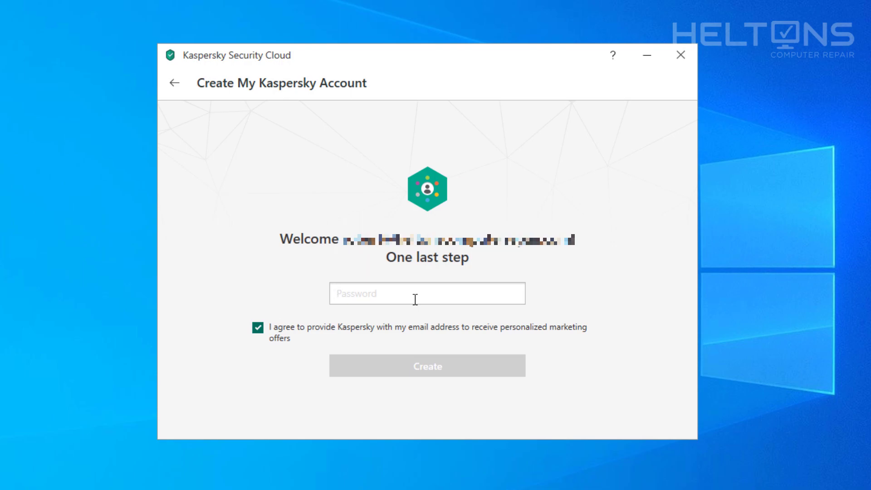
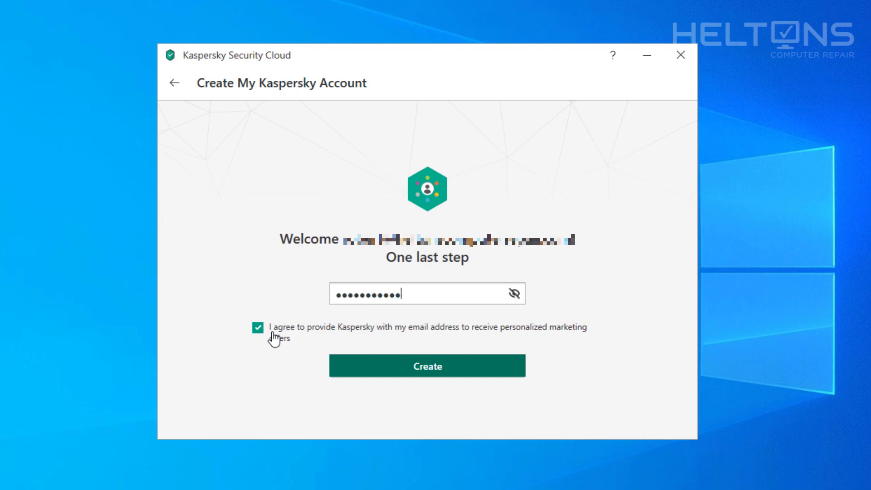
left_click(368, 331)
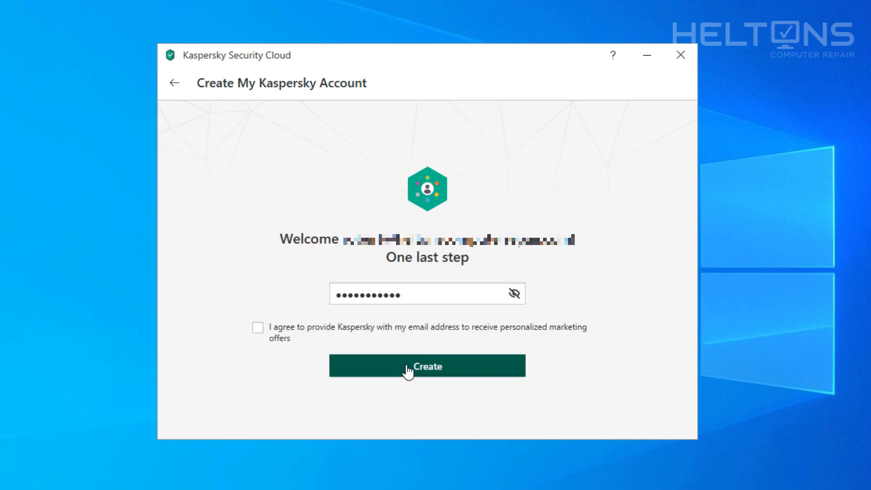
left_click(407, 371)
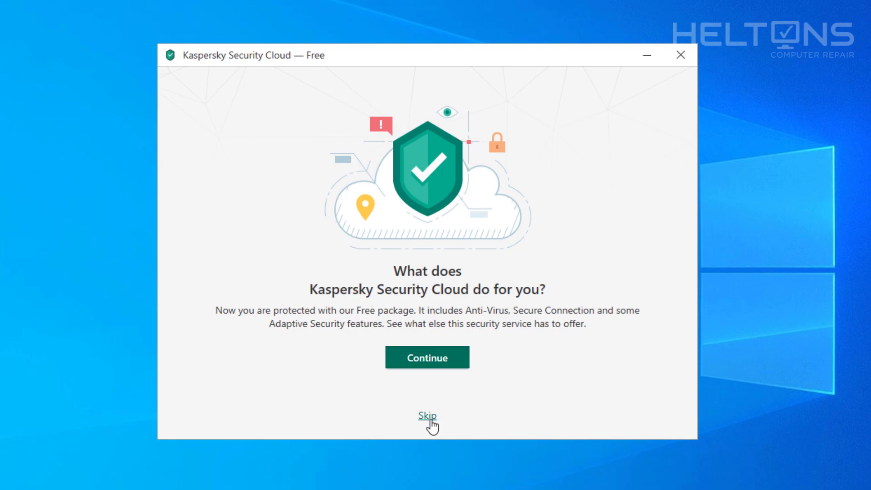
Step: Step through the feature introduction pages and finish with Done
left_click(425, 366)
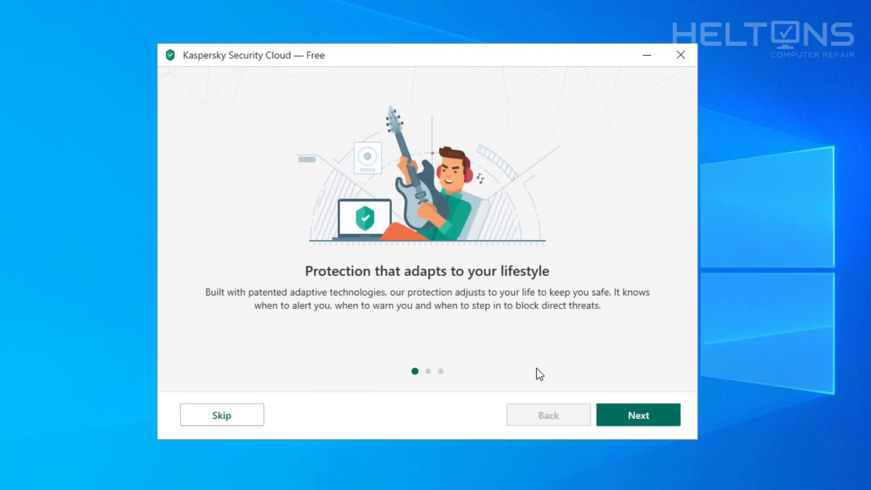
left_click(629, 416)
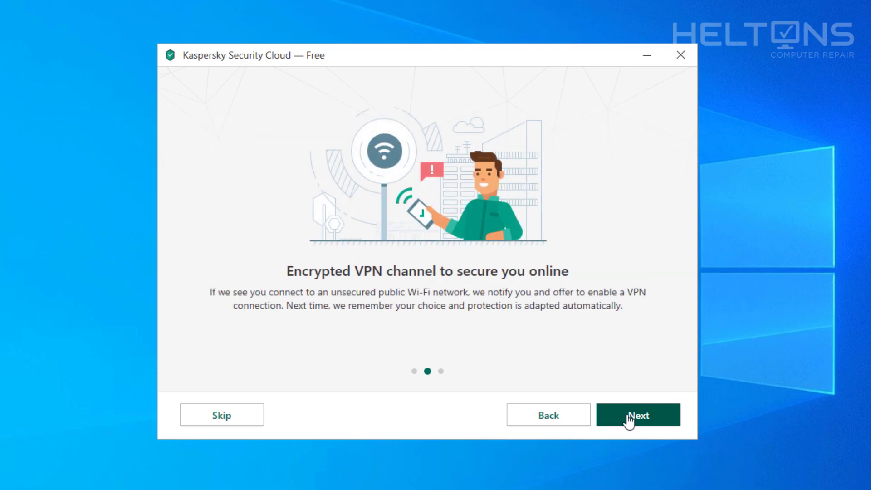
left_click(628, 417)
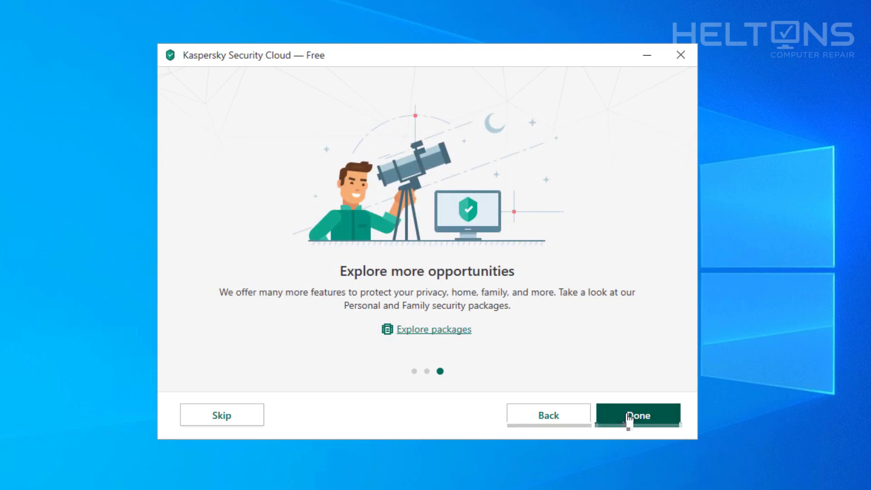
left_click(629, 416)
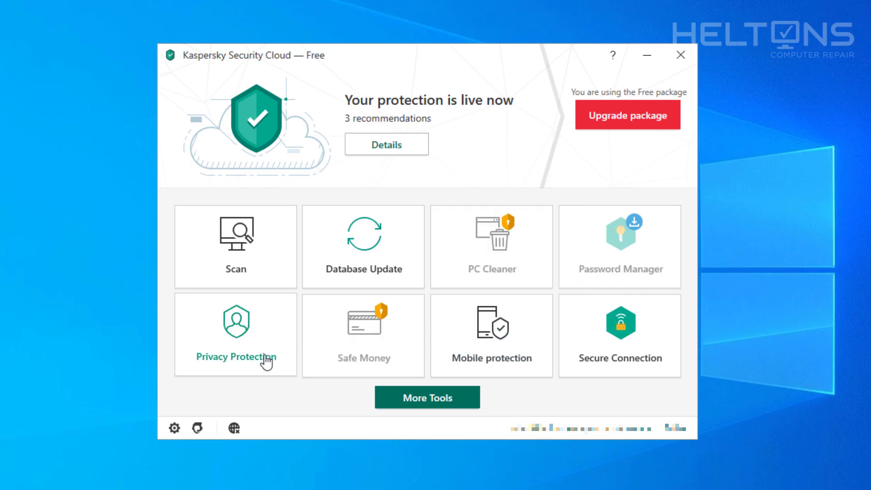
Step: Open the Notification Center from the 'Your protection is live now' Details button
left_click(399, 146)
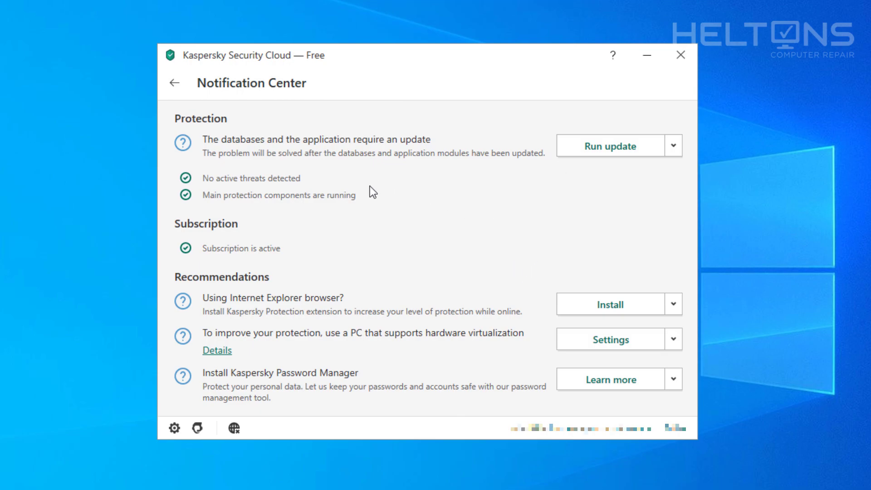
Step: Update the databases and application modules until they report up to date, then return home
left_click(596, 152)
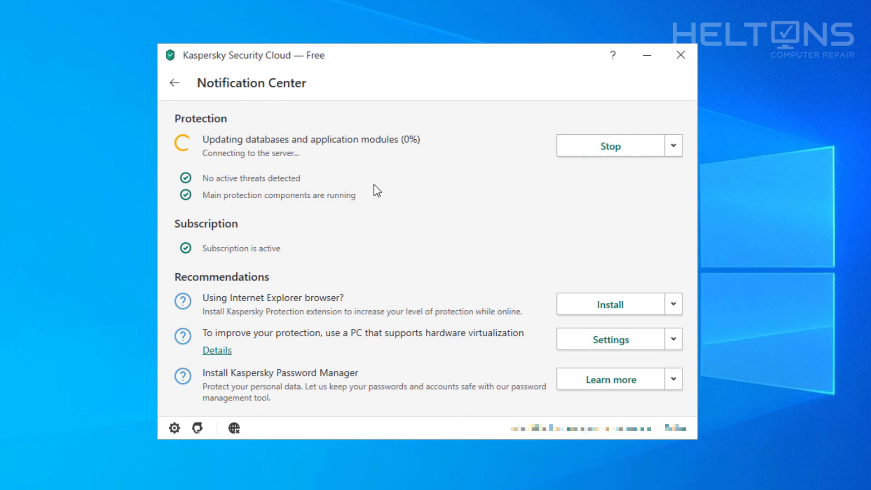
left_click(175, 83)
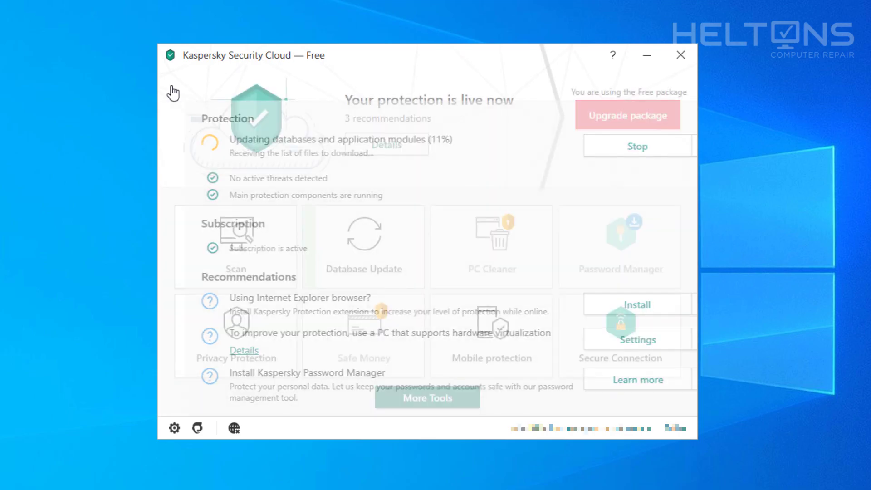
left_click(365, 241)
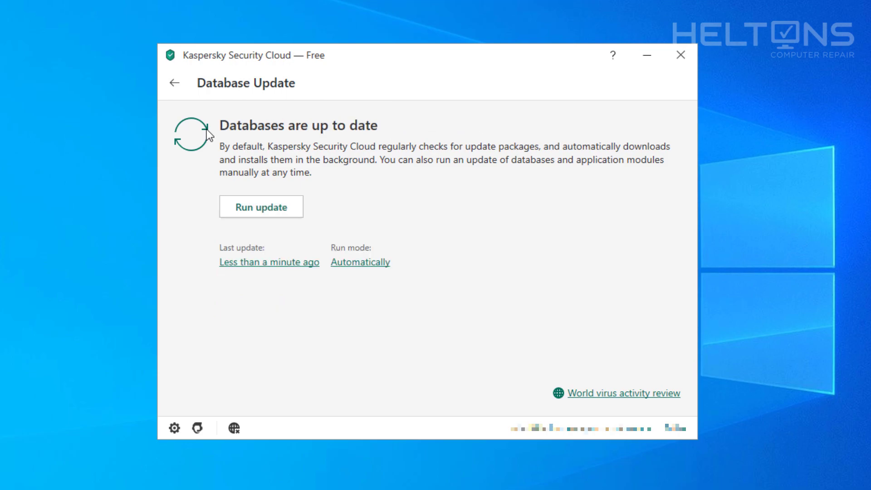
left_click(173, 84)
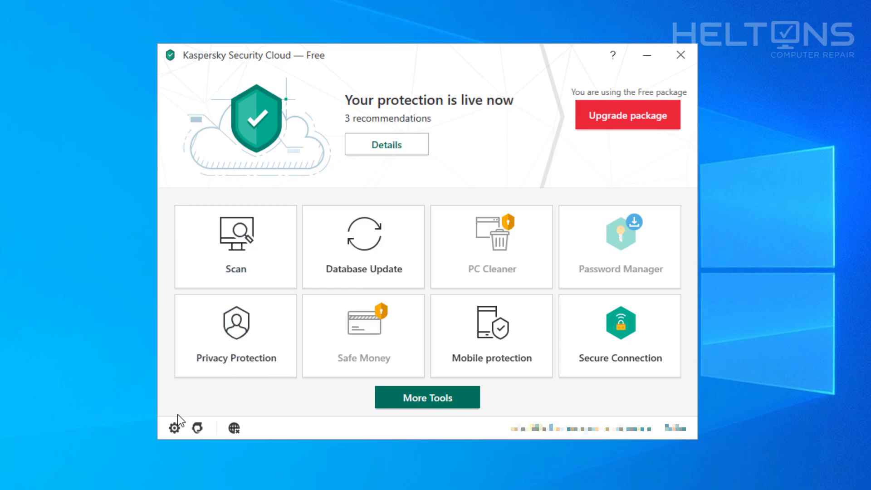
Step: Open Settings and scroll through the Protection components to see which are on or paid-only
left_click(174, 428)
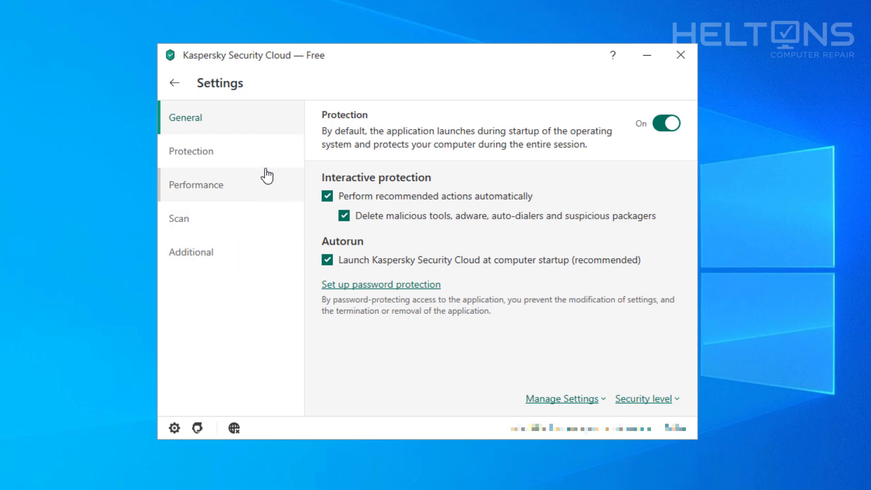
left_click(249, 157)
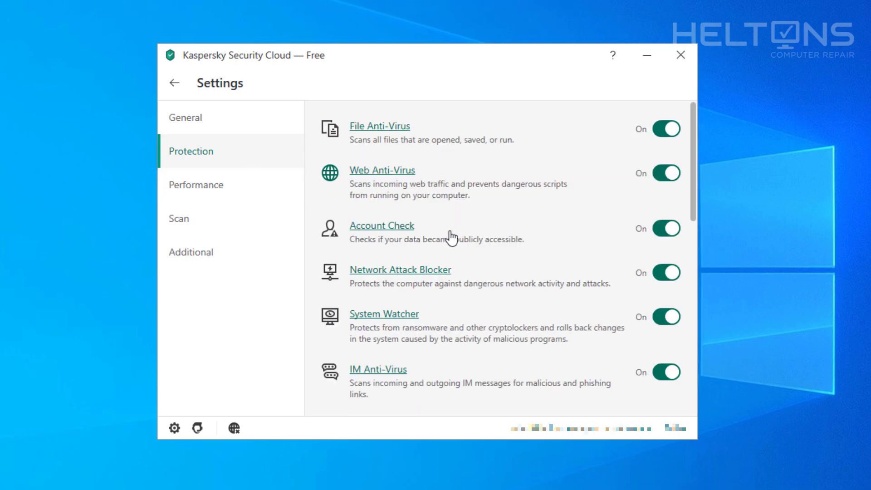
scroll(455, 243, "down", 1)
scroll(455, 243, "down", 1)
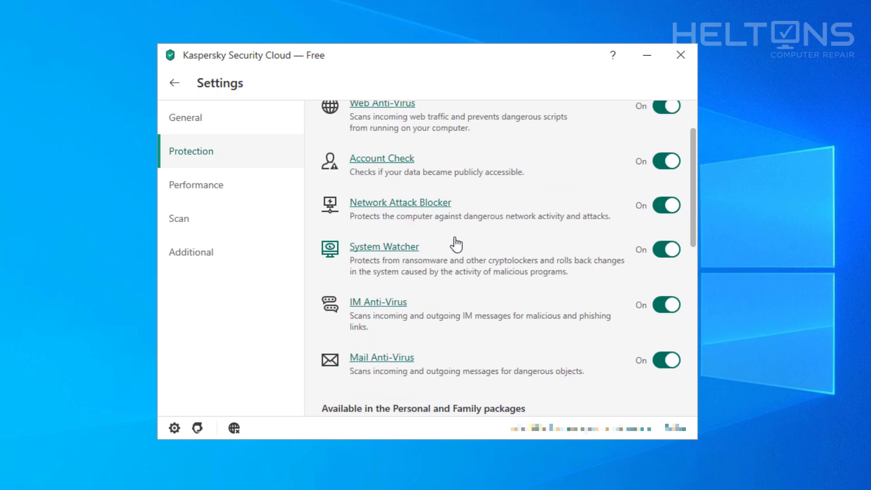
scroll(455, 244, "down", 1)
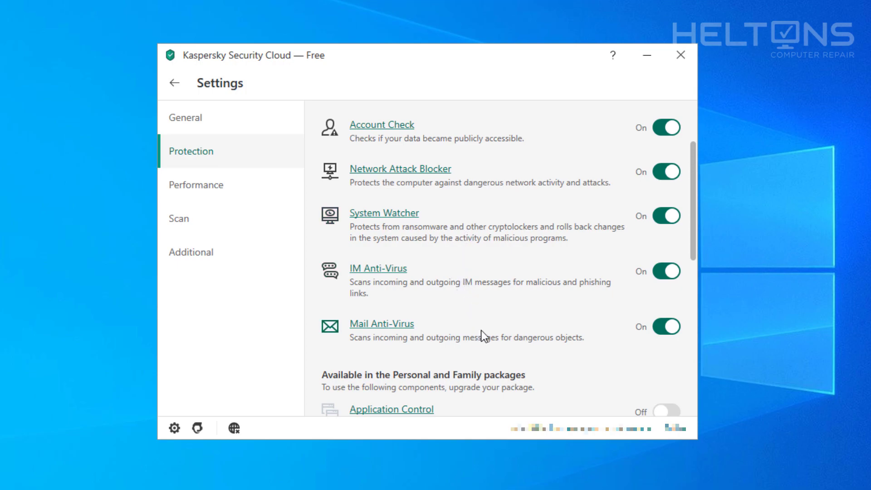
scroll(481, 336, "down", 2)
scroll(486, 309, "up", 3)
scroll(488, 291, "up", 2)
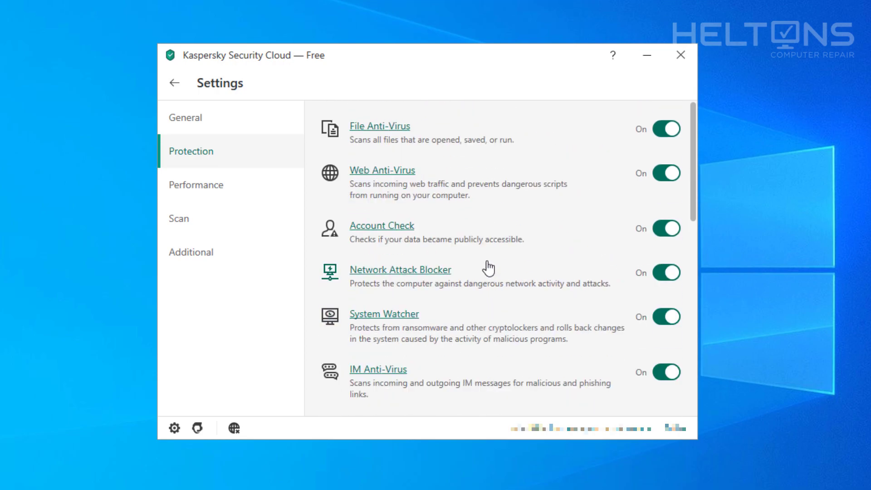
scroll(546, 228, "down", 1)
scroll(546, 227, "down", 2)
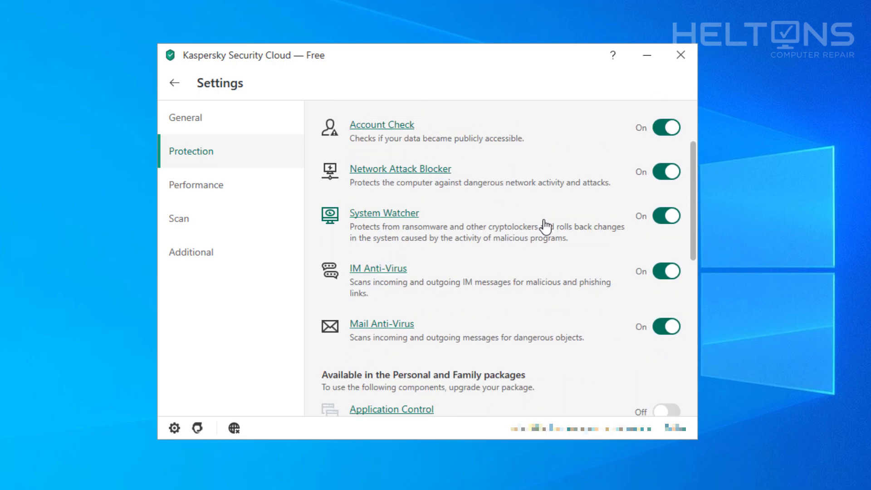
scroll(547, 224, "down", 1)
scroll(547, 227, "down", 3)
scroll(542, 230, "down", 2)
scroll(541, 234, "down", 1)
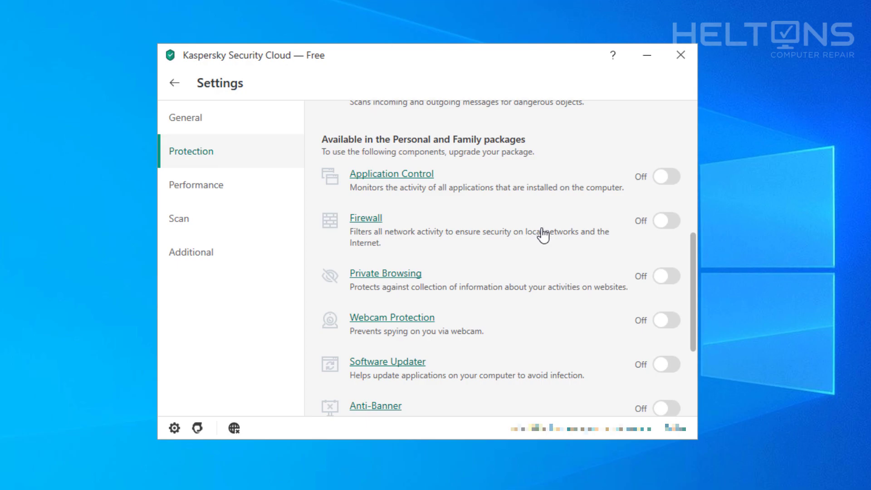
scroll(544, 238, "down", 4)
scroll(536, 249, "up", 2)
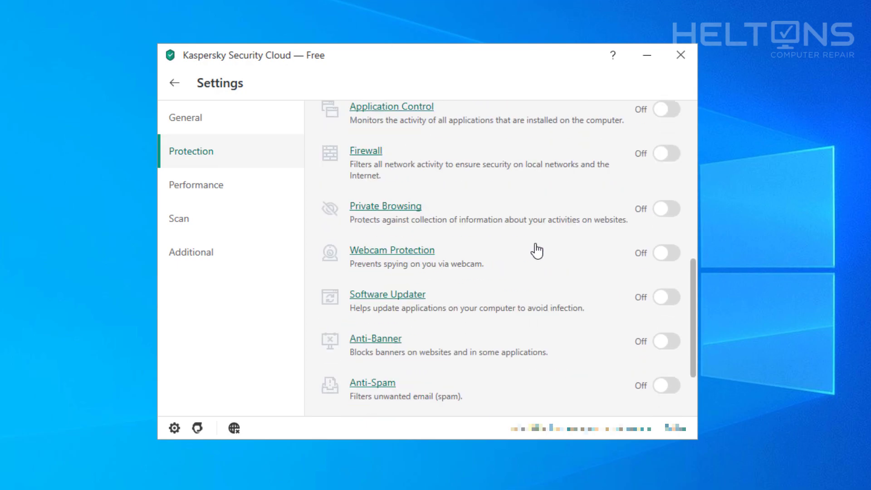
scroll(534, 249, "up", 2)
scroll(535, 249, "up", 4)
scroll(537, 254, "up", 3)
scroll(539, 258, "up", 3)
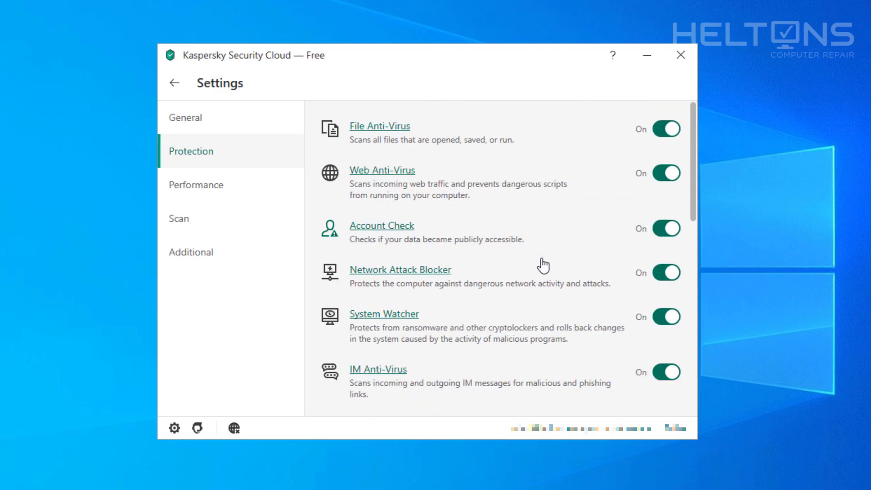
Step: Review Performance and Scan settings, keeping automatic threat action and root-folder-only external device scanning
left_click(224, 192)
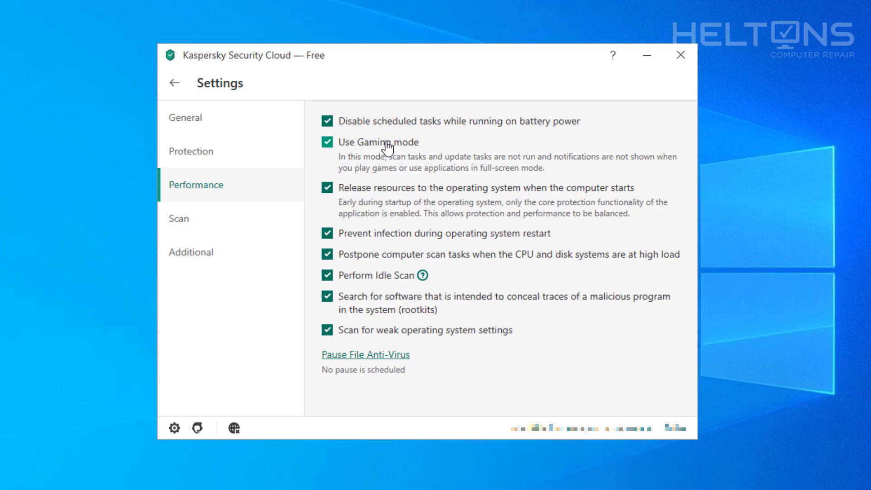
left_click(270, 221)
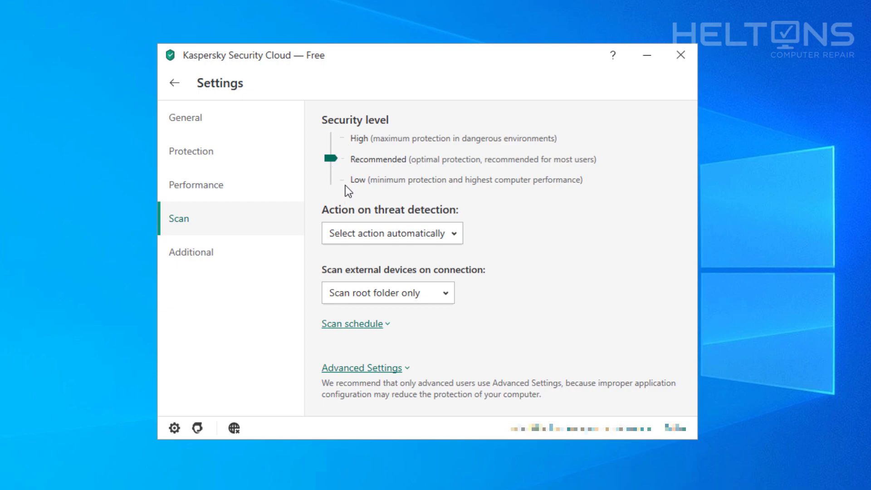
left_click(399, 234)
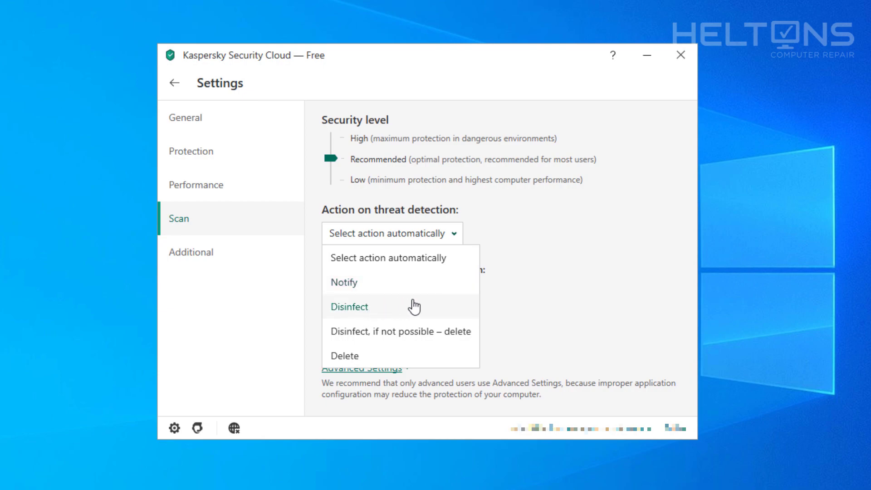
left_click(524, 264)
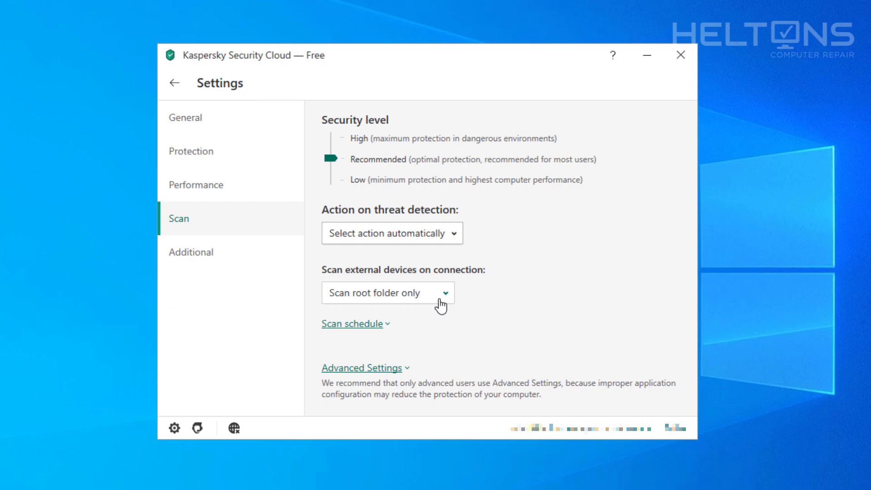
left_click(441, 303)
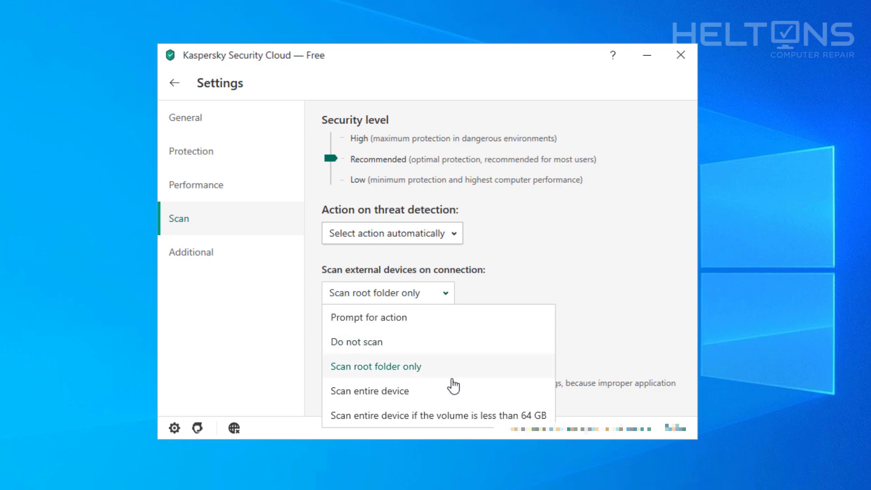
left_click(344, 280)
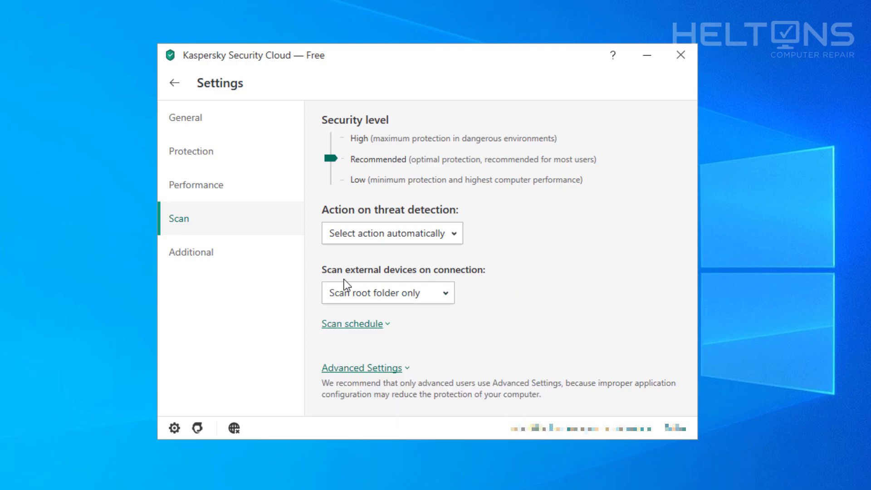
Step: Scroll through the Additional settings sections, then leave Settings for the main protection overview
left_click(249, 263)
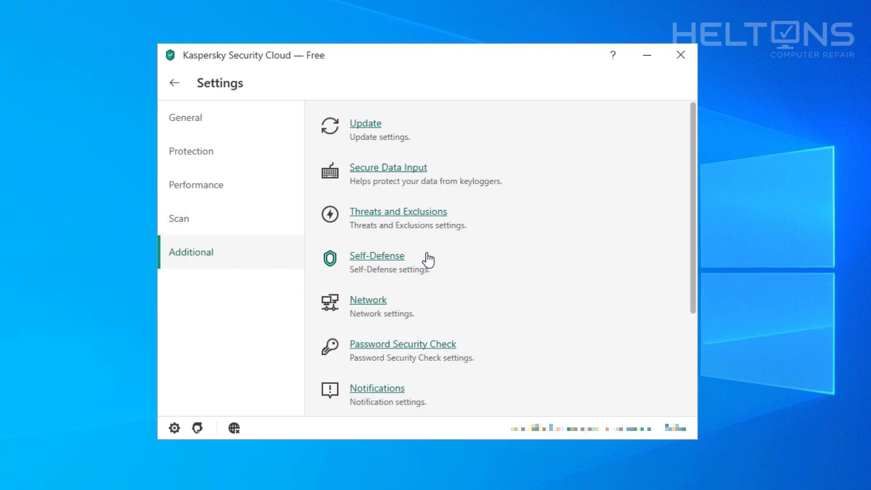
scroll(447, 260, "down", 2)
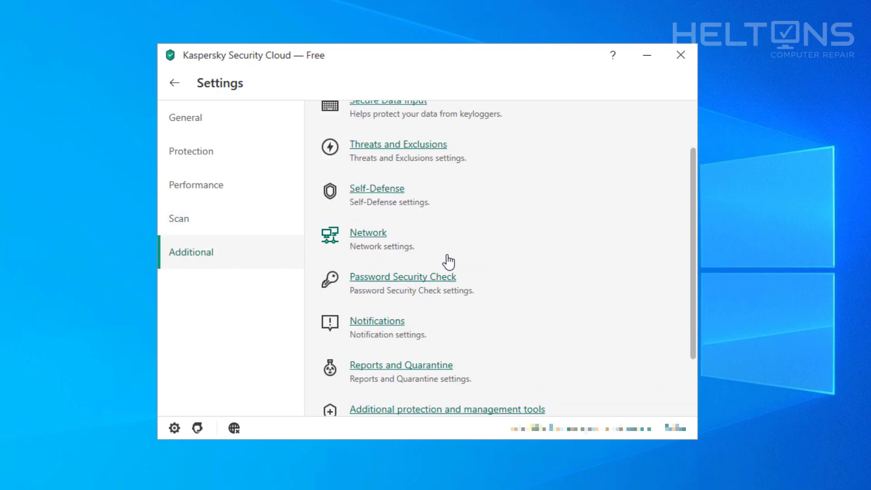
scroll(448, 303, "down", 2)
scroll(446, 304, "up", 4)
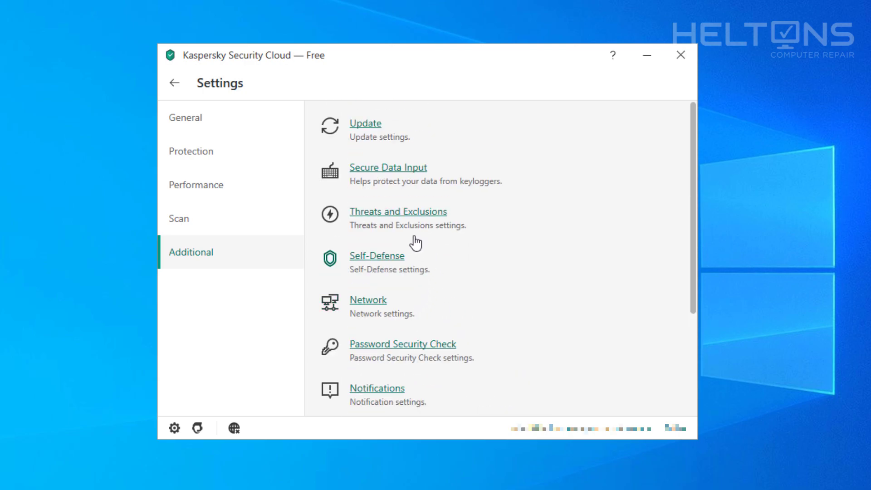
left_click(175, 86)
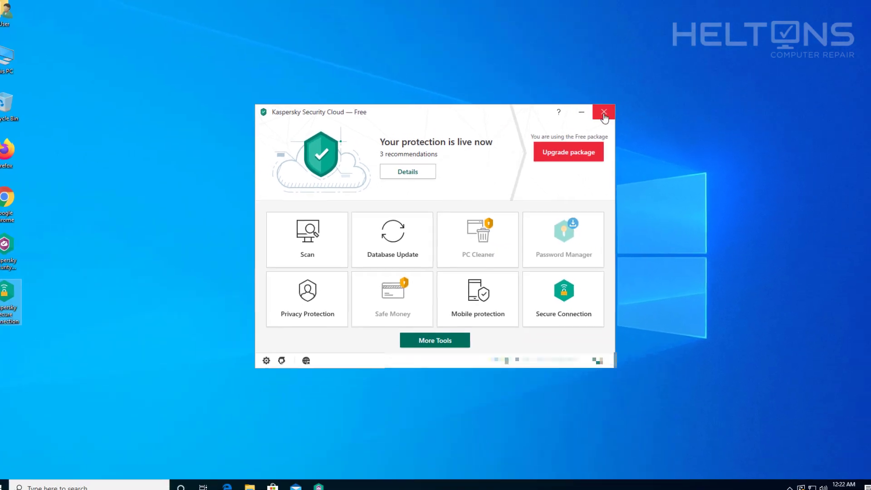
Step: Close the Kaspersky Security Cloud window and deselect the desktop shortcut
left_click(605, 111)
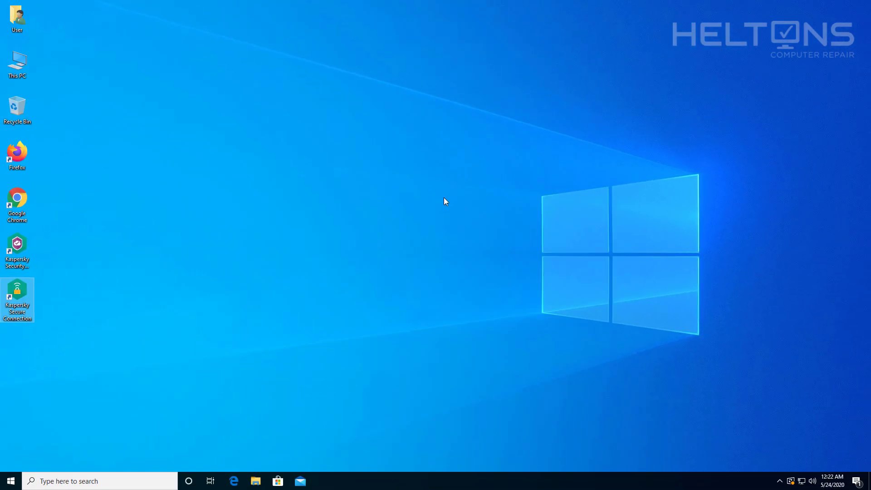
left_click(415, 236)
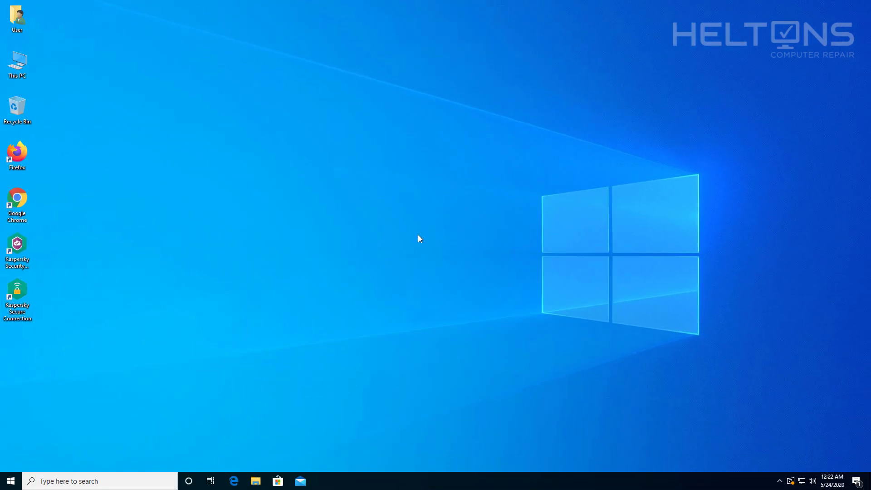